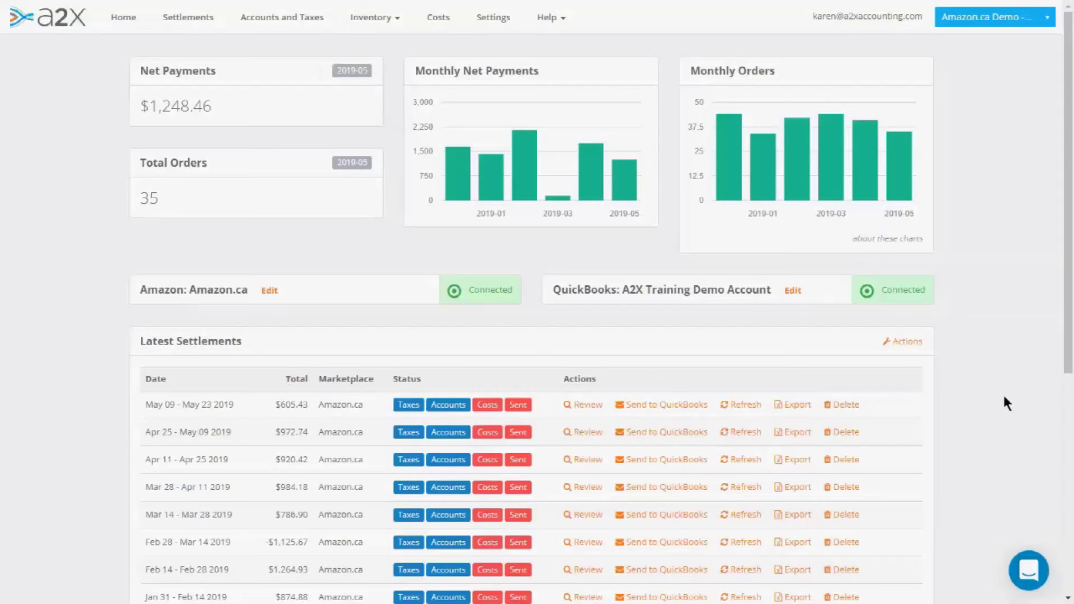
- Go to the Users section of the A2X account Settings
click(500, 18)
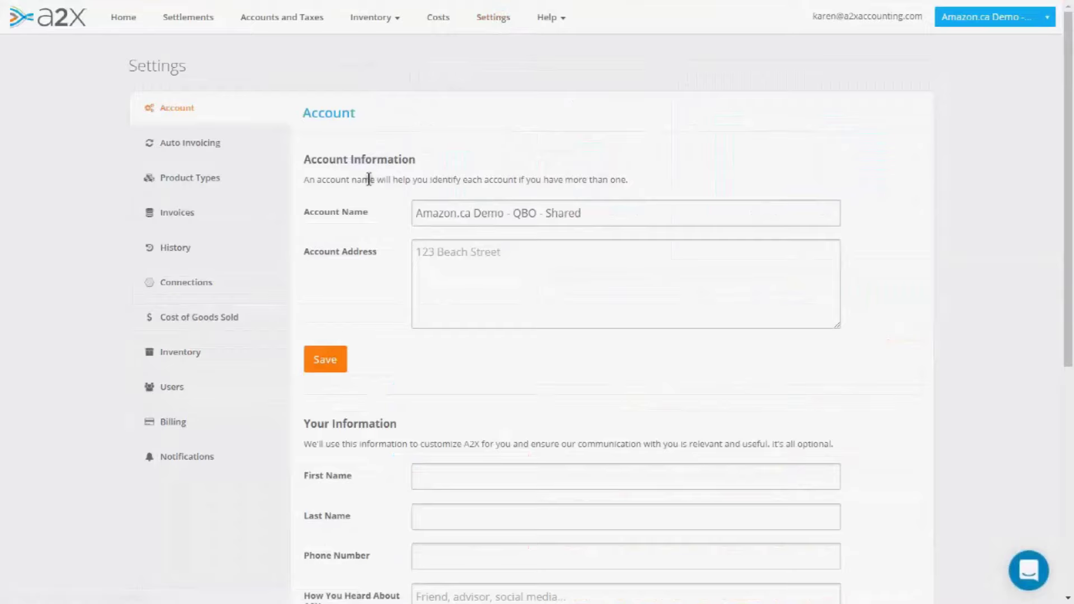
click(169, 387)
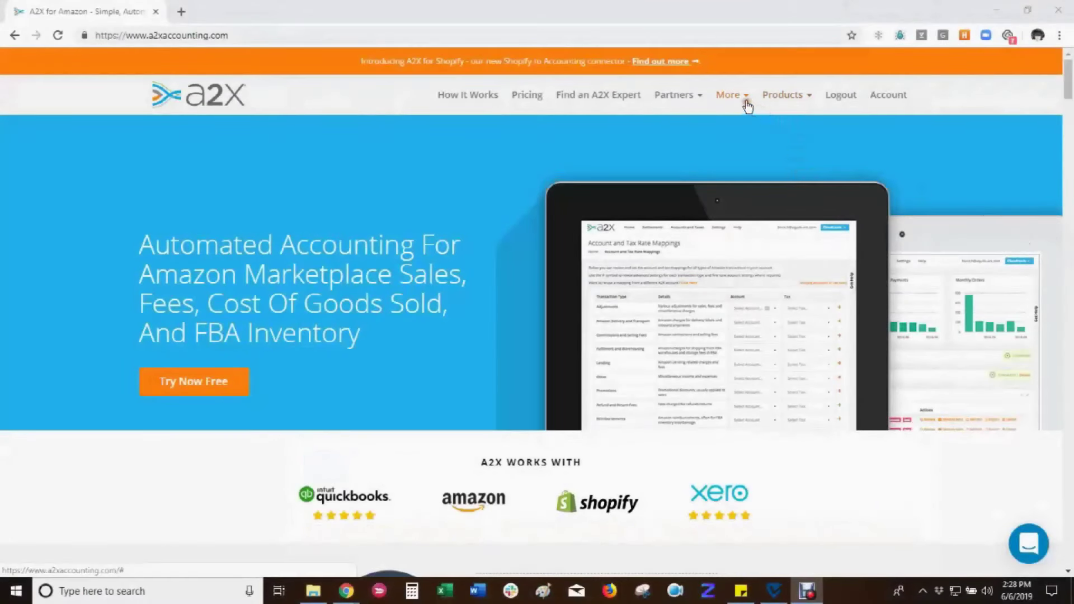
- Play the '1. Create a Google Login for A2X' training video from Partner Resources
click(699, 103)
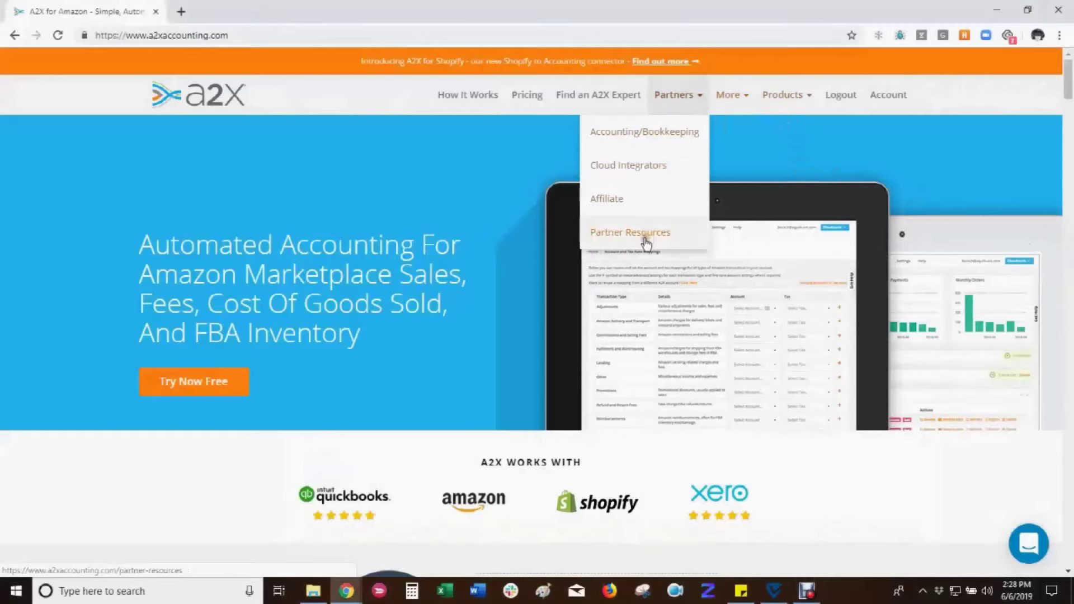
click(647, 232)
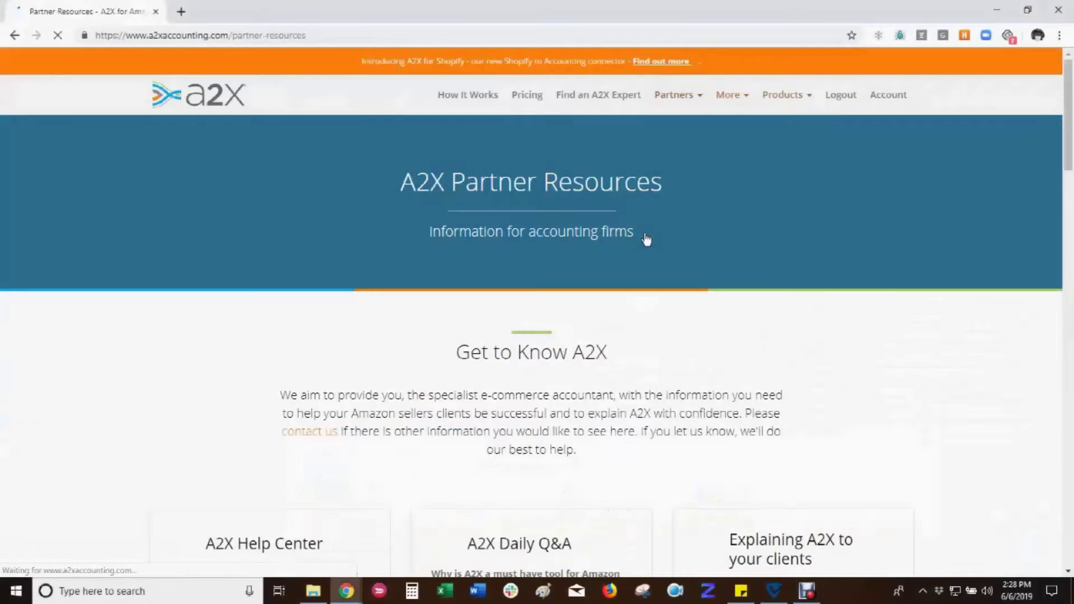
drag(1069, 101, 1068, 234)
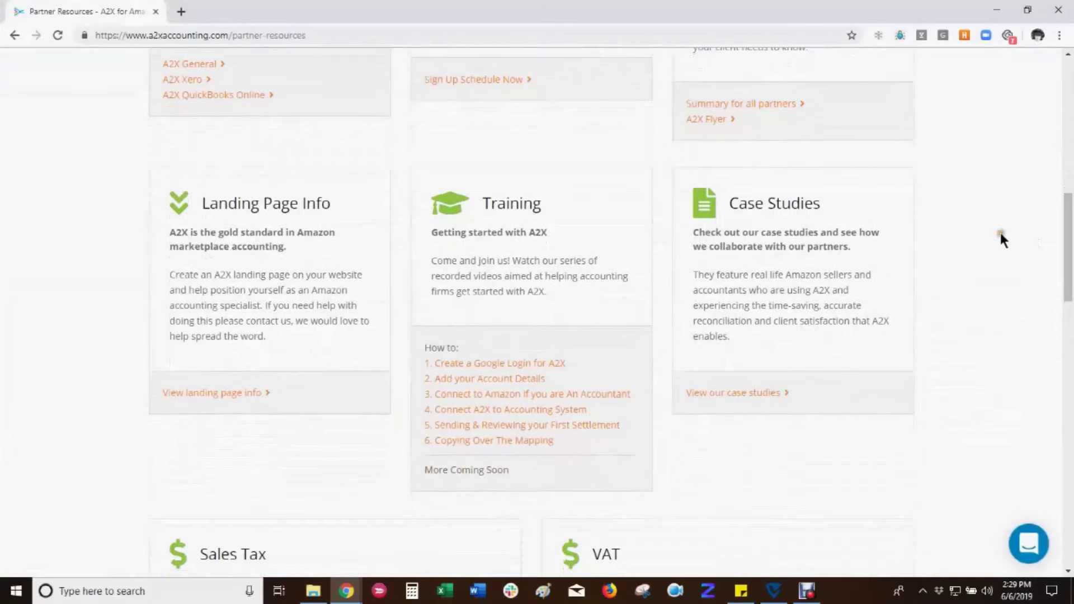
click(532, 364)
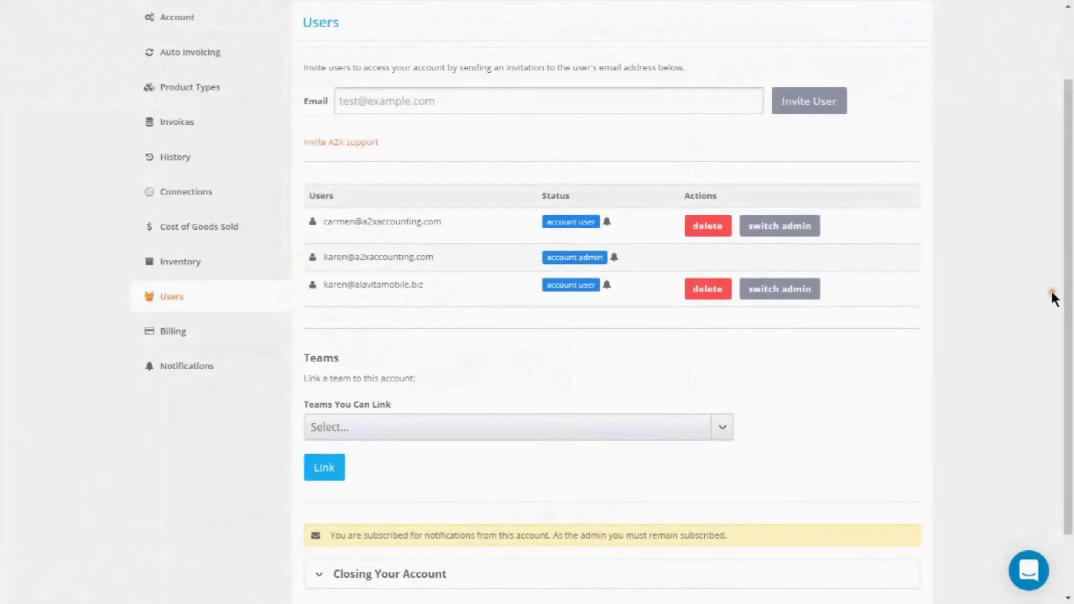
click(346, 101)
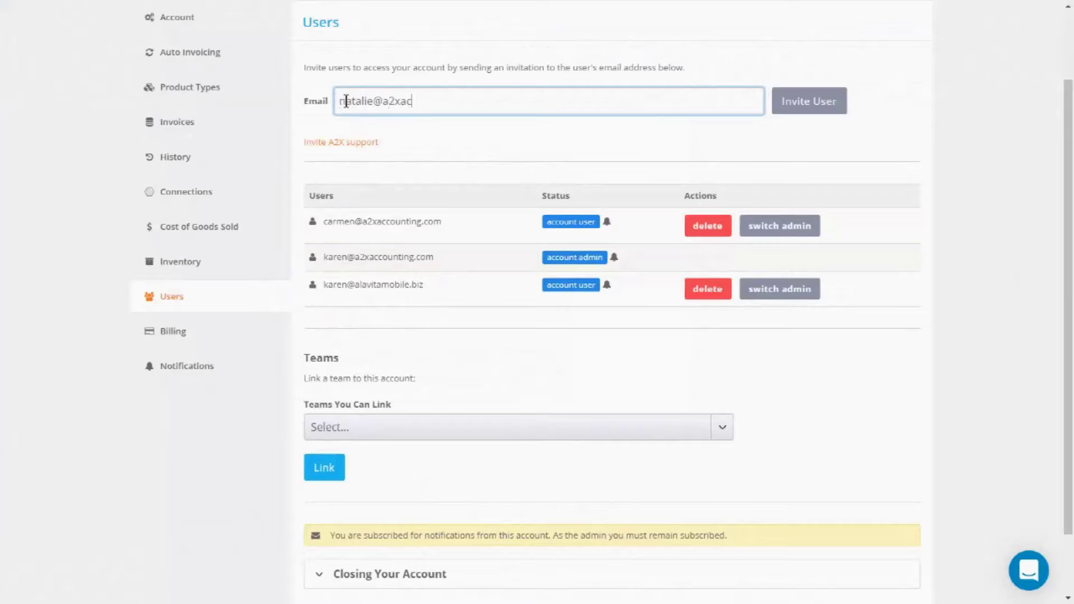
- Invite the new user by e-mail, then view Connections showing QuickBooks and Amazon.ca
click(801, 107)
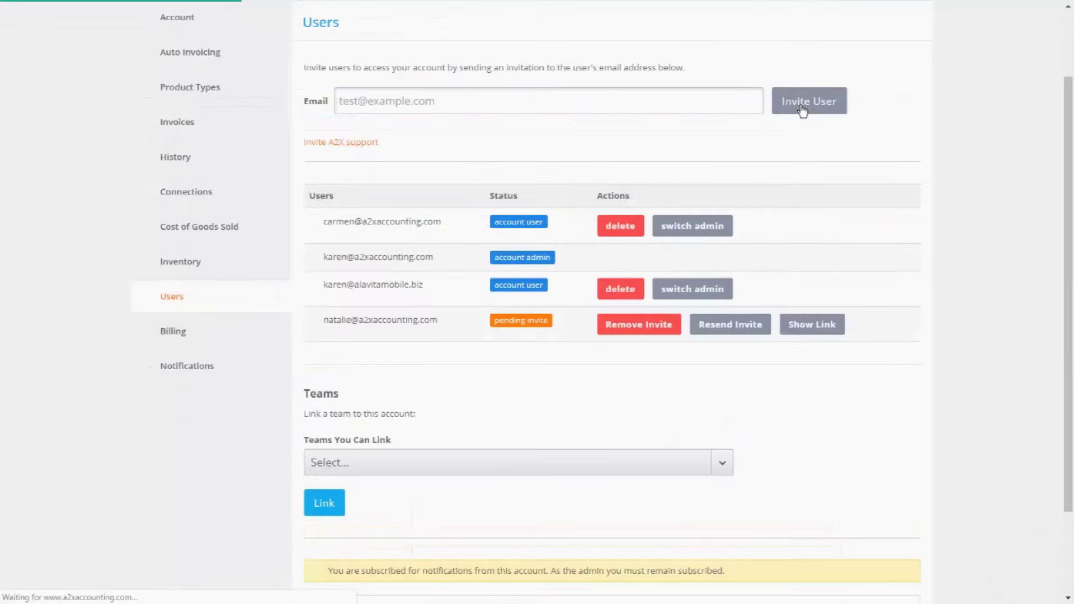
click(609, 321)
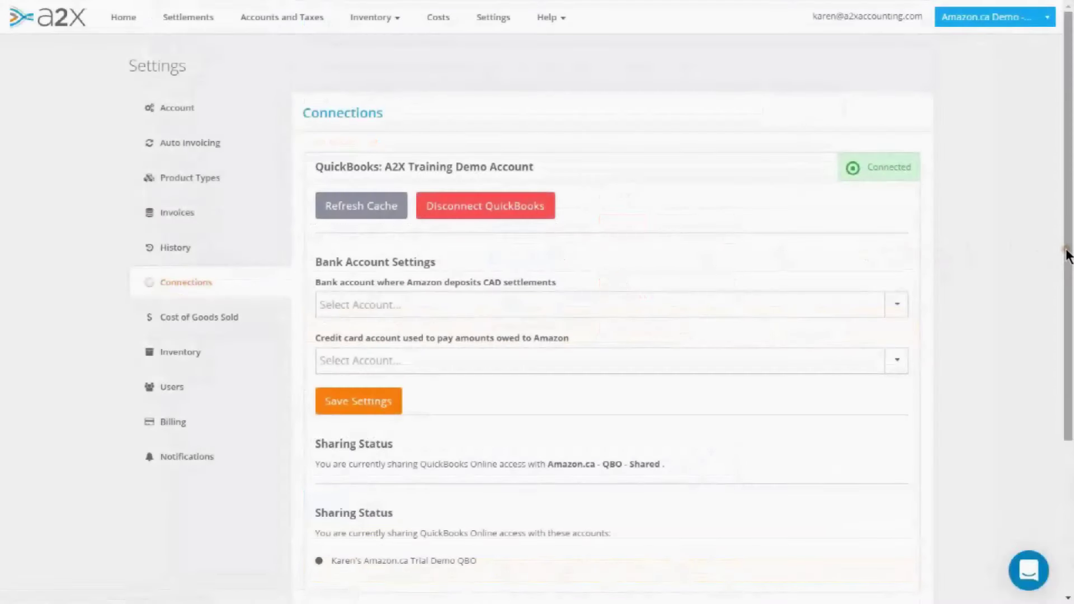
drag(1067, 254, 1068, 404)
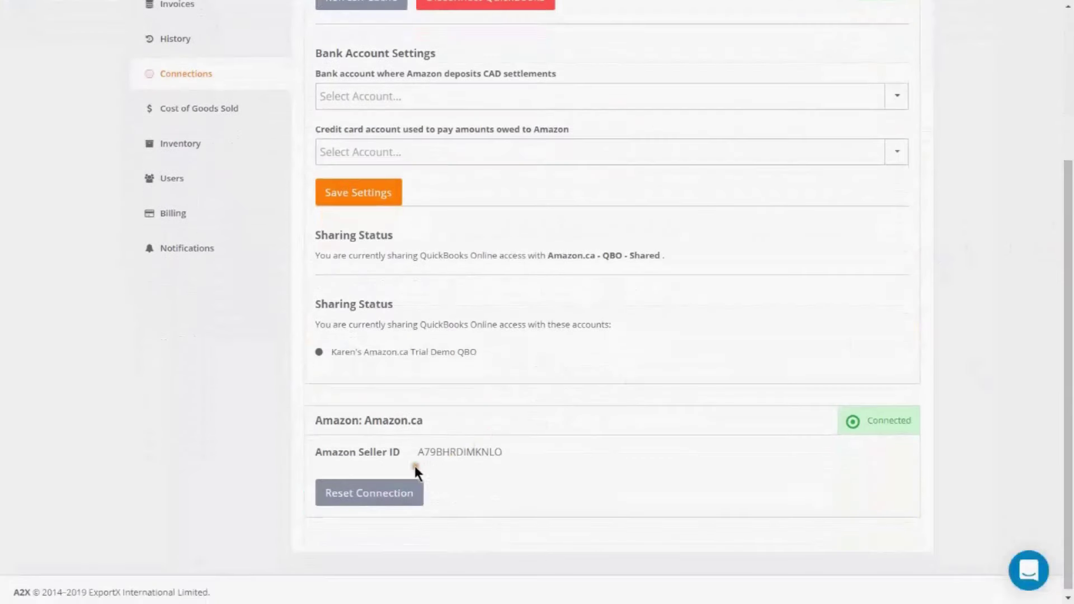
- Reset the Amazon.ca connection and open the '3. Connect to Amazon if you are An Accountant' guide
click(386, 495)
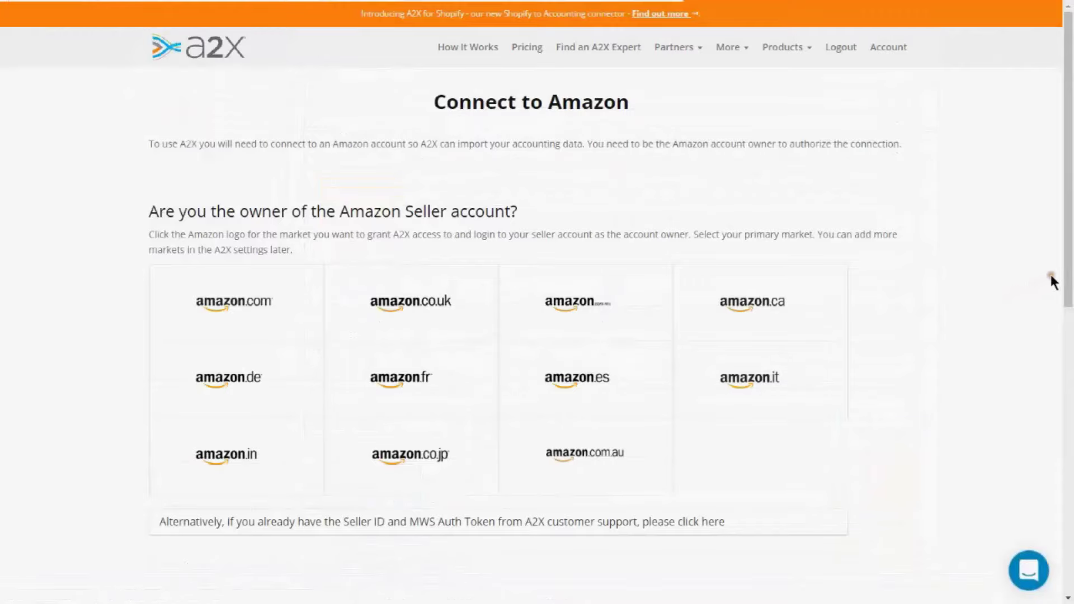
drag(1068, 271, 1068, 436)
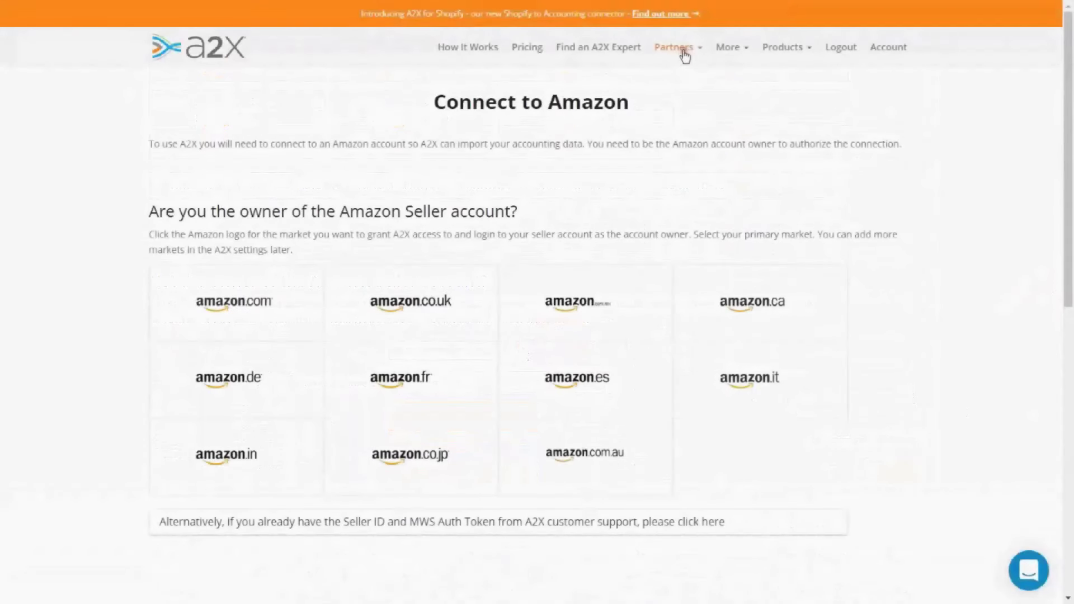
mouse_move(682, 52)
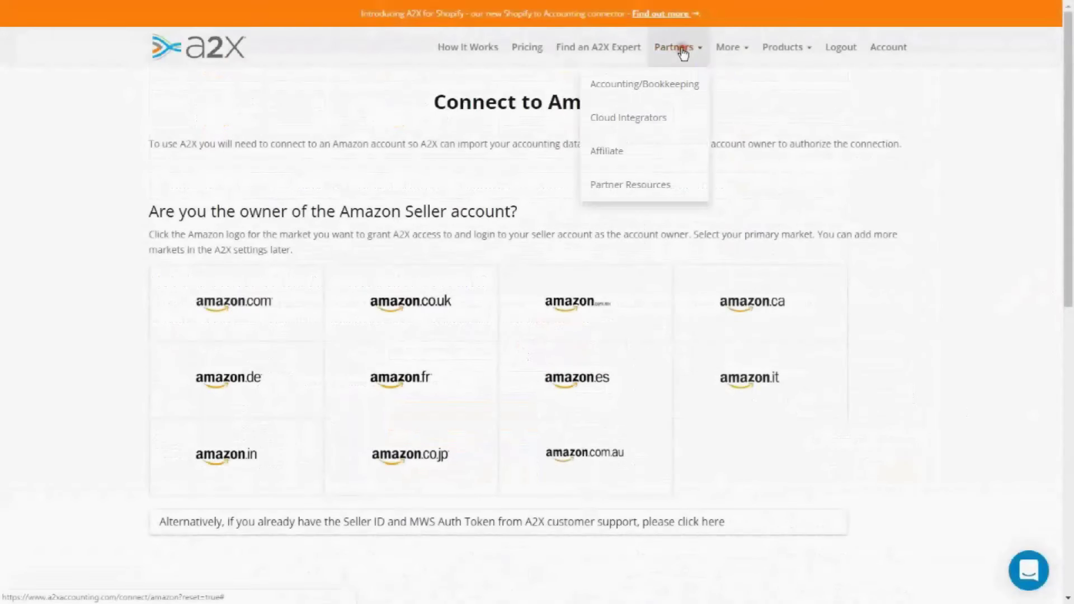
click(648, 182)
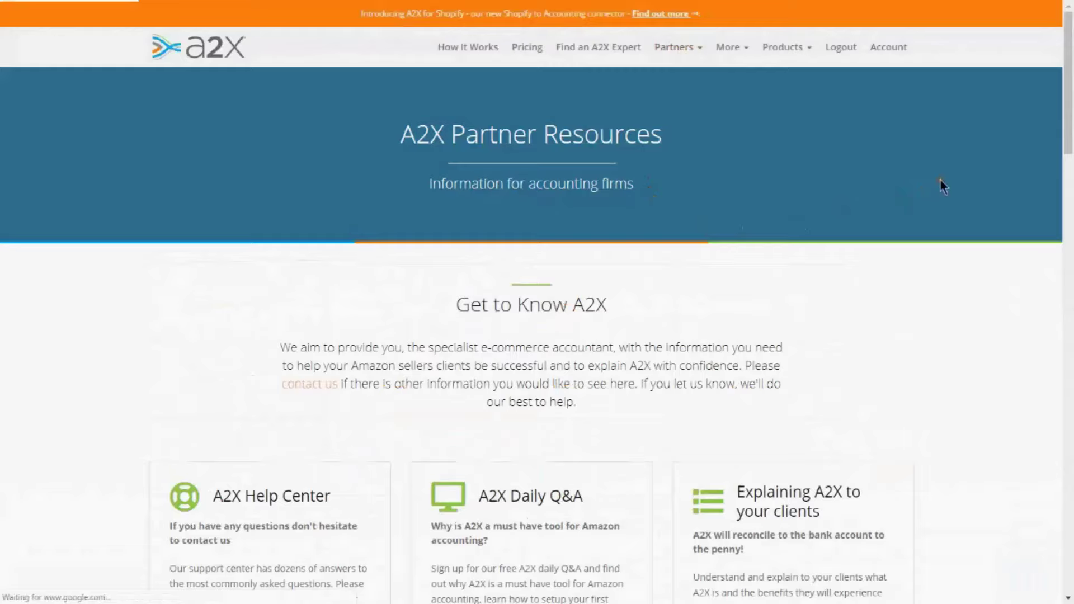
drag(1068, 102, 1068, 226)
click(585, 384)
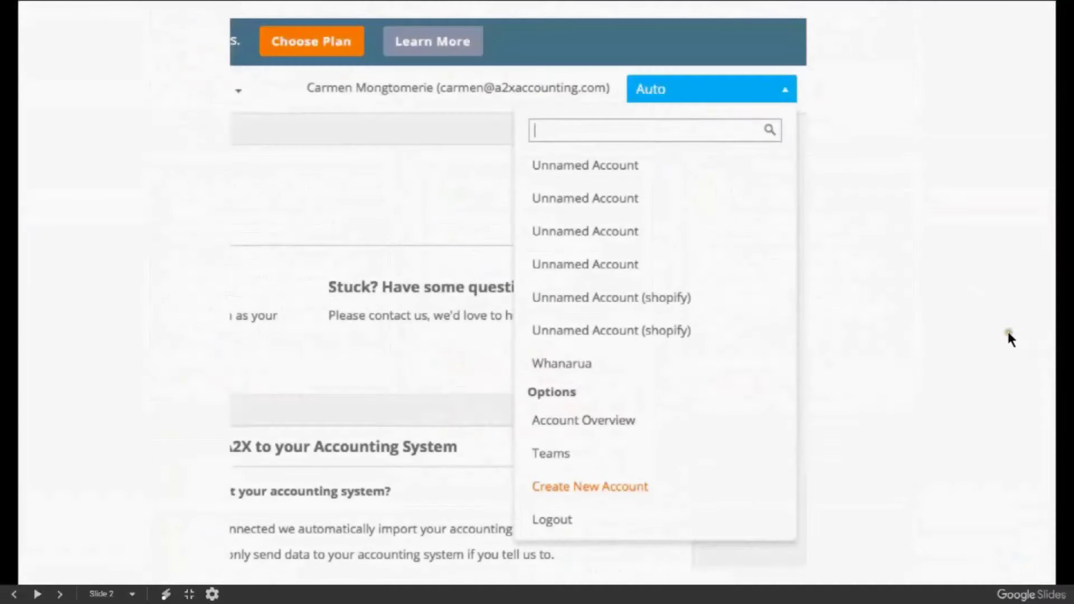
click(1008, 332)
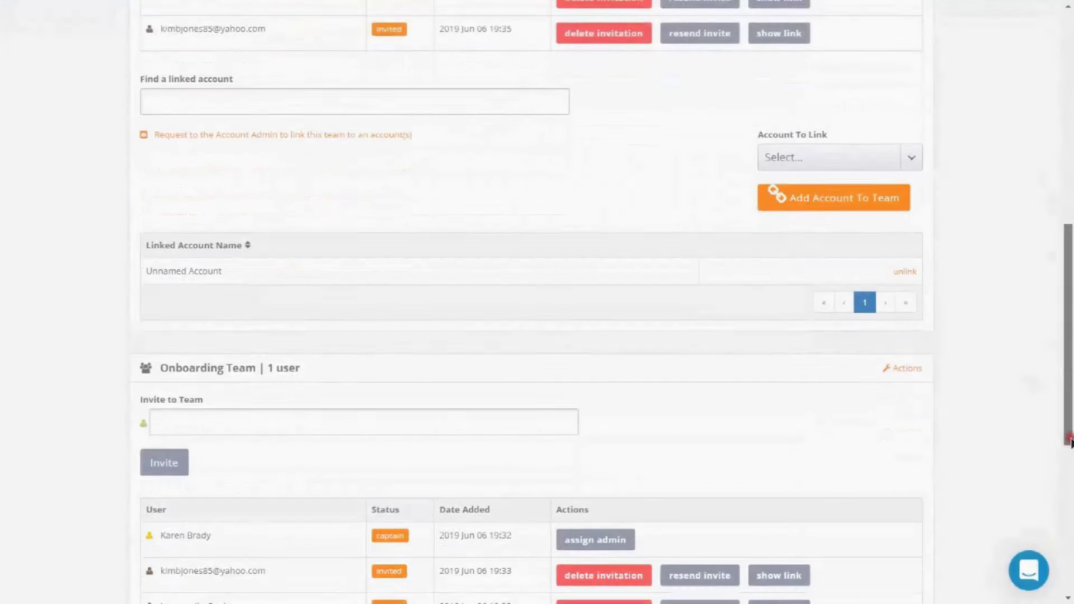
drag(1070, 442, 1070, 518)
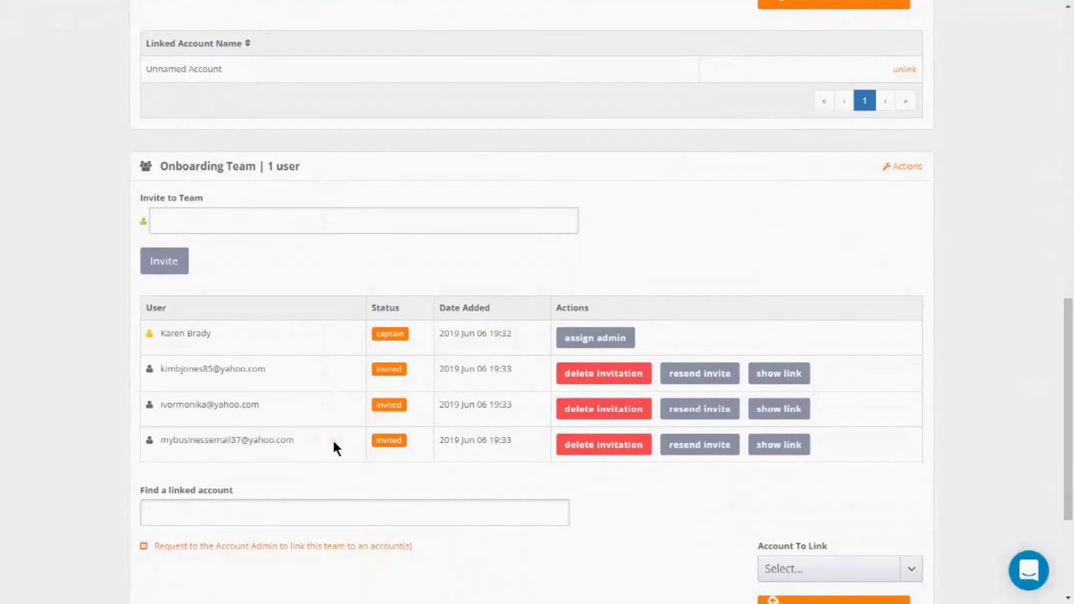
drag(1063, 420, 1062, 216)
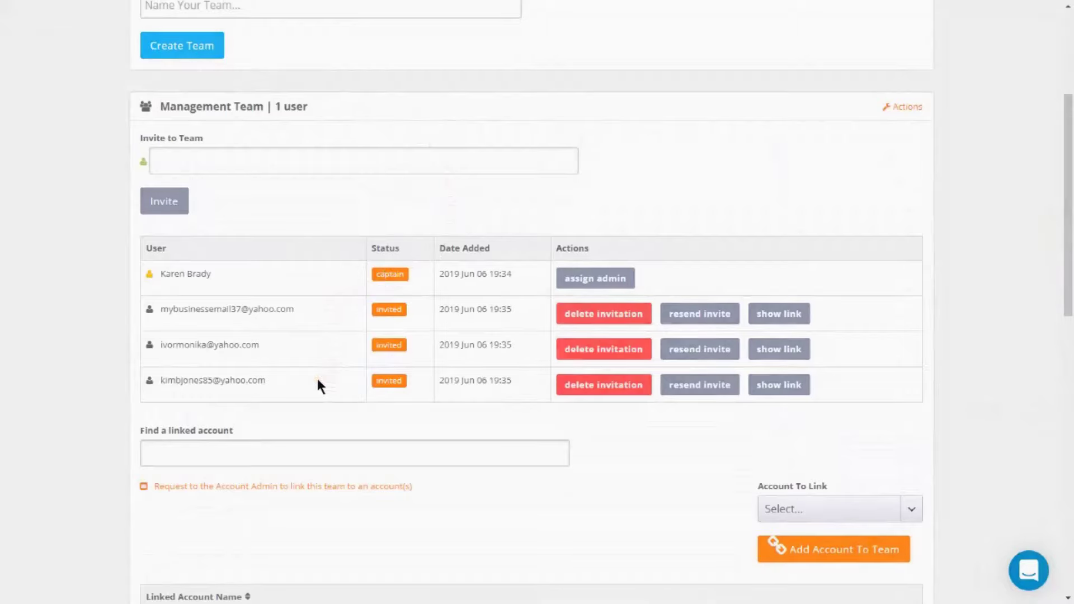
text(Onbo)
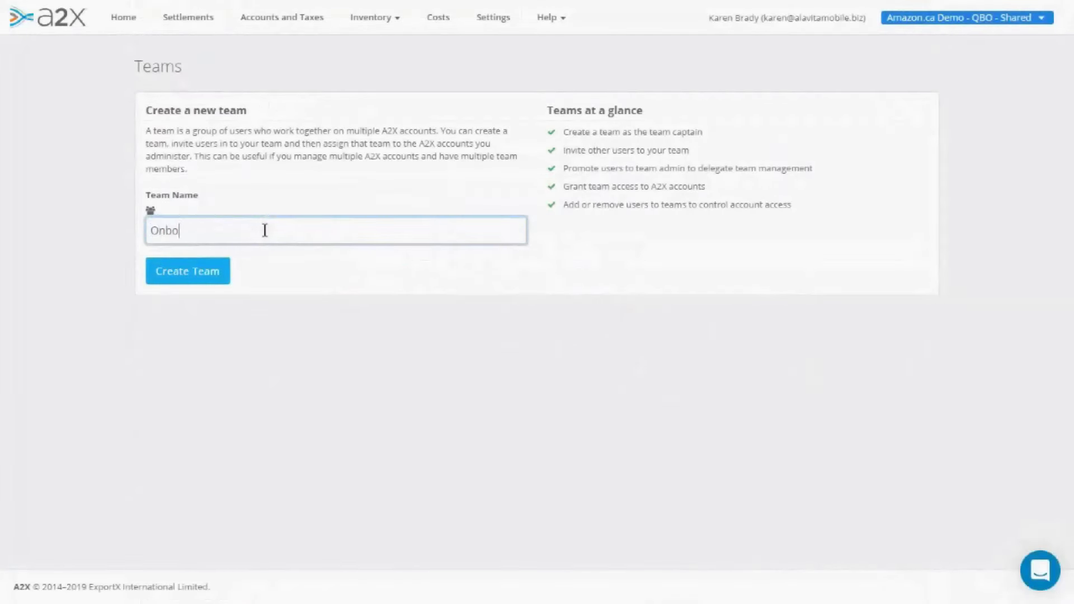
text(arding Team)
- Create the Onboarding Team and invite three people to it with pasted e-mail addresses
click(185, 274)
click(163, 386)
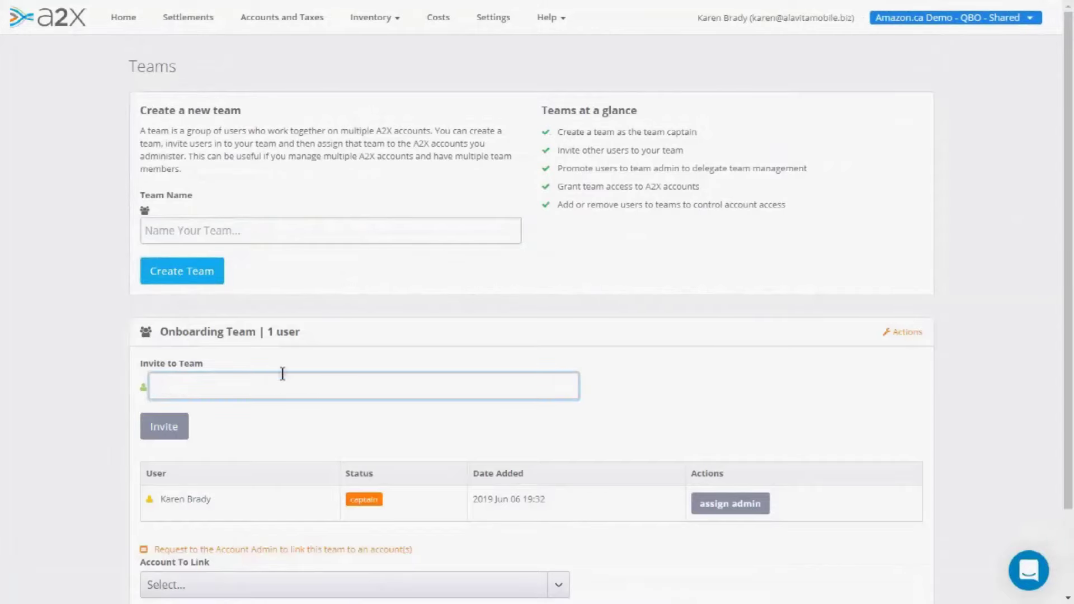
key(ctrl+v)
click(163, 428)
scroll(619, 297, down, 3)
click(278, 249)
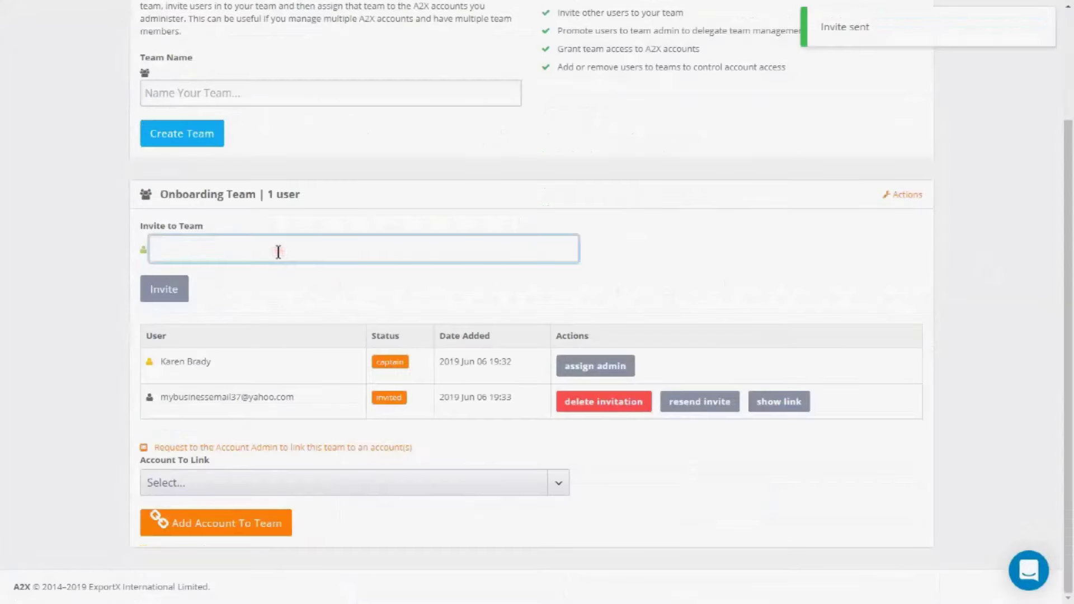
key(ctrl+v)
click(163, 288)
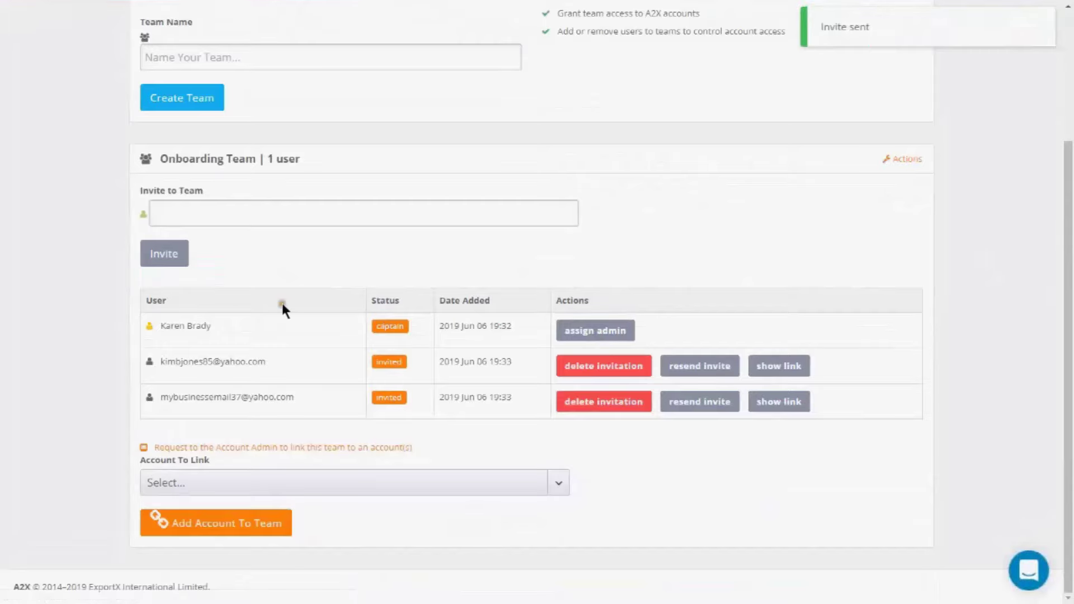
click(190, 212)
key(ctrl+v)
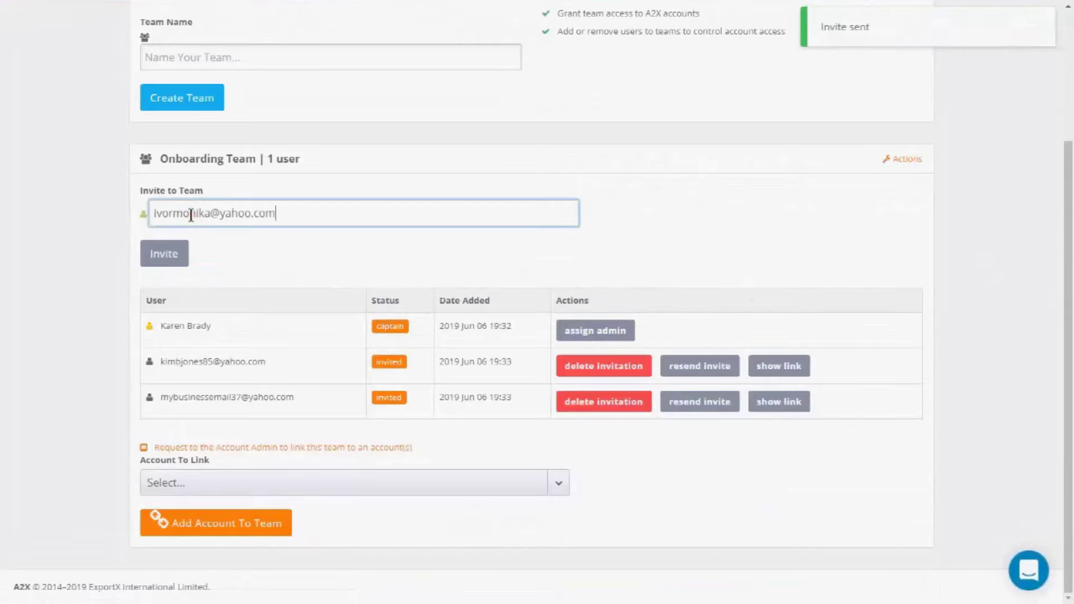
click(166, 253)
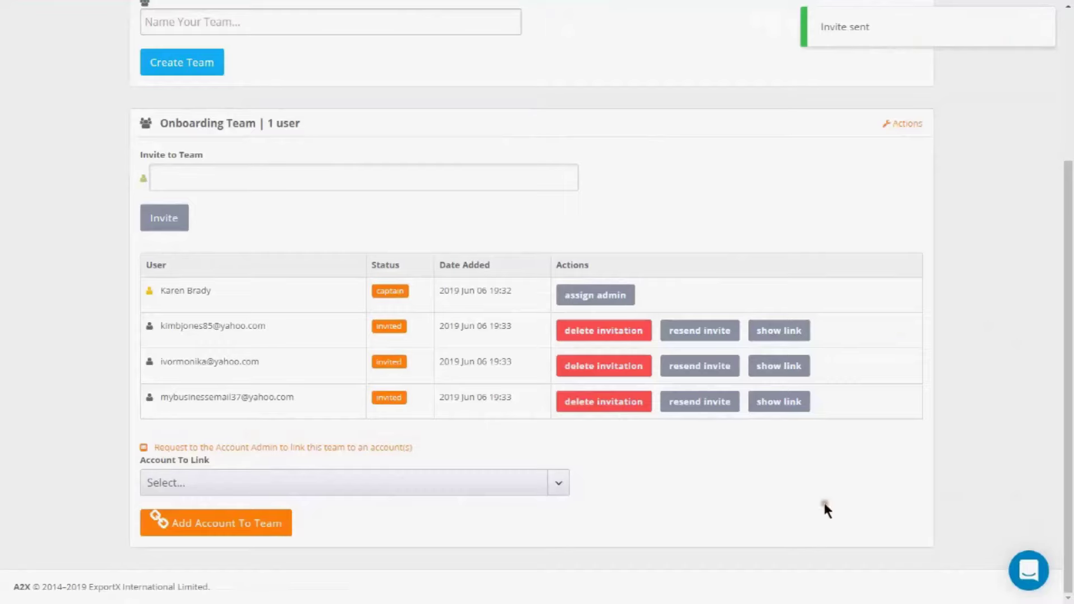
- Link the Unnamed Account to the Onboarding Team
click(559, 489)
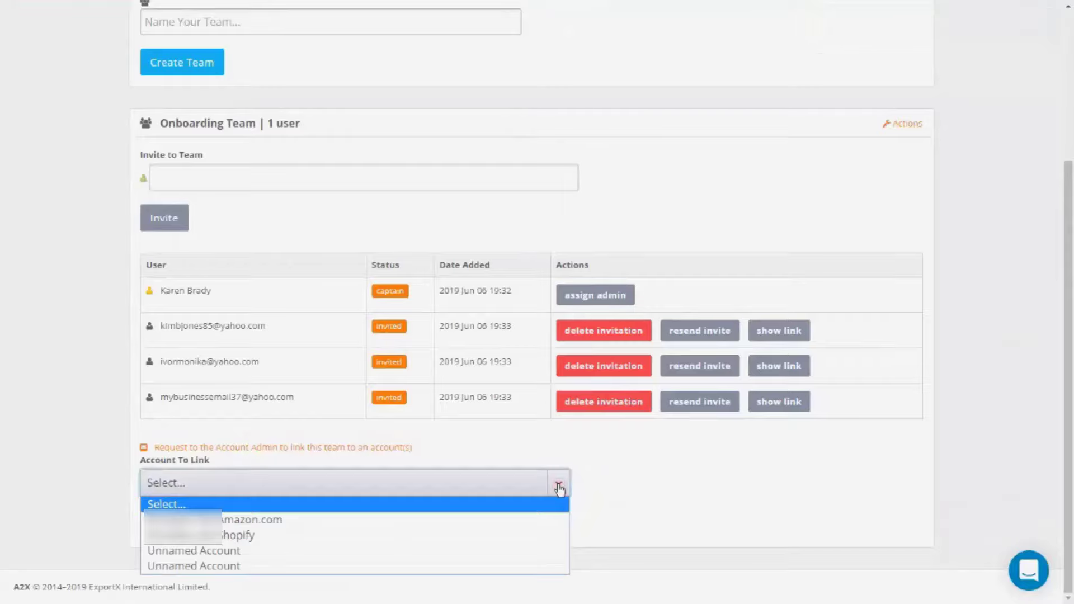
click(436, 552)
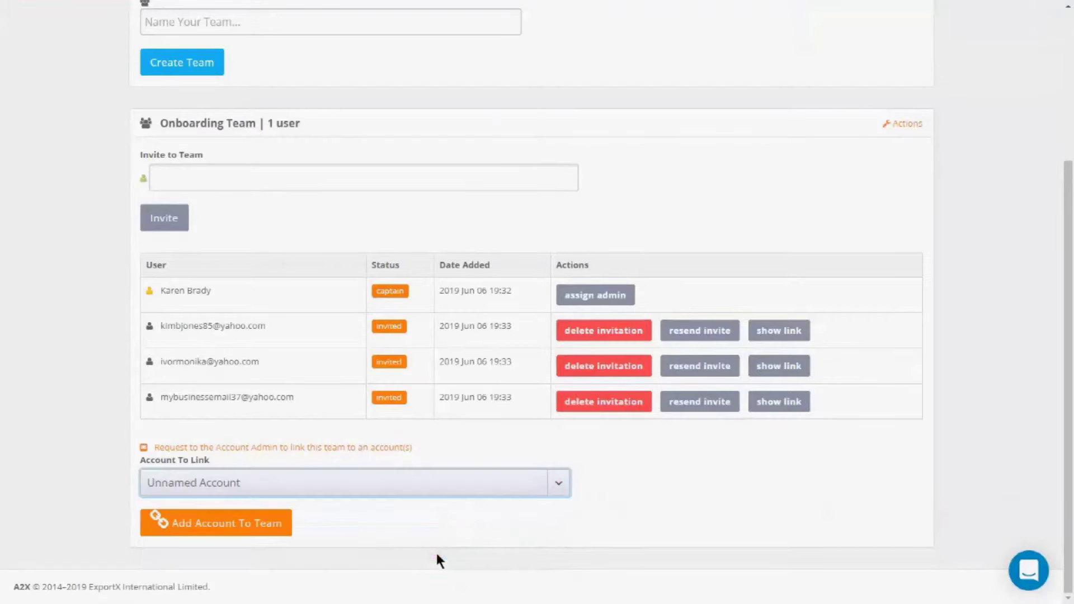
click(216, 526)
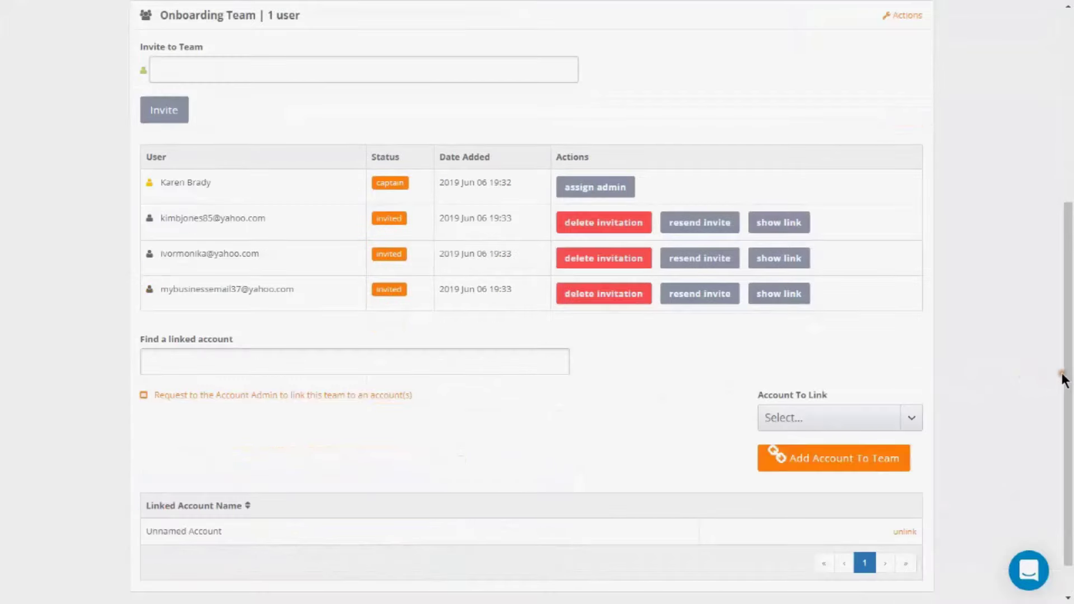
- Enter 'Management Team' as the name for a new team
drag(1063, 379, 1039, 197)
click(233, 207)
text(Management Te)
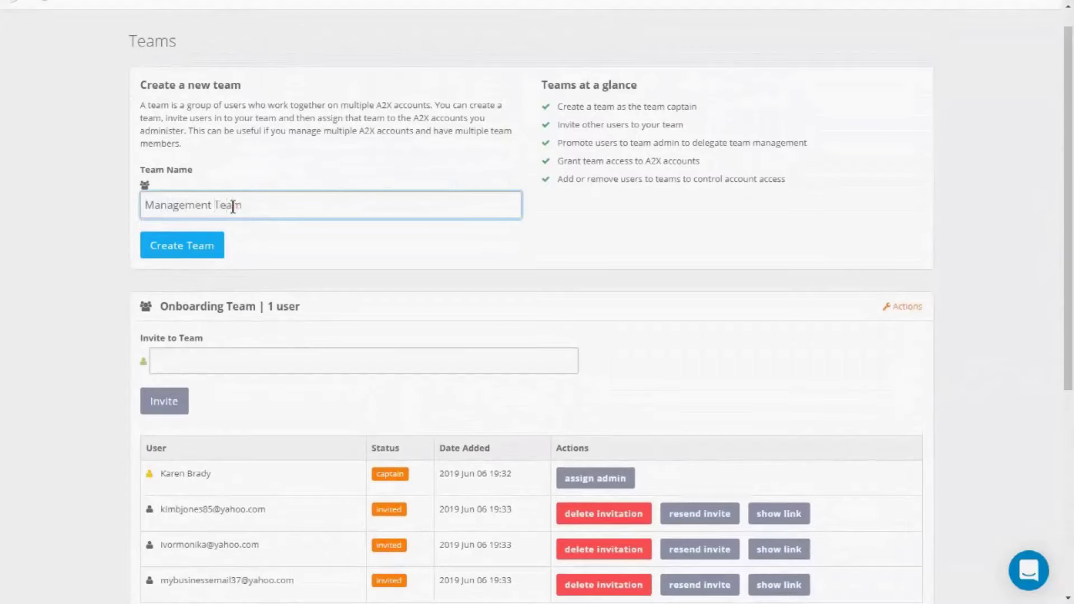
text(am)
- Create the Management Team and send its first pasted e-mail invitation
click(177, 246)
click(177, 246)
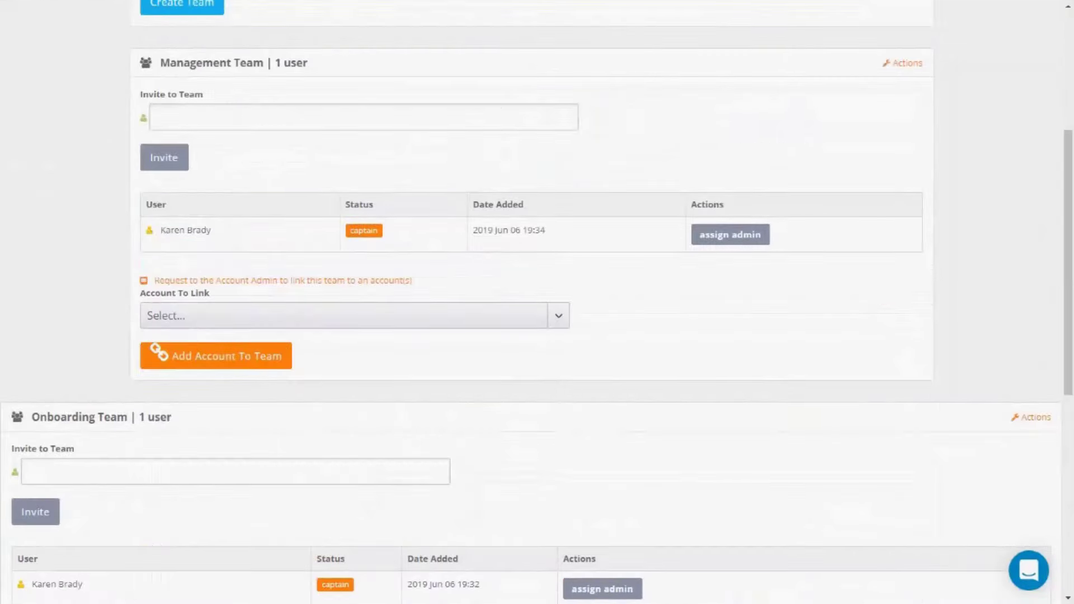
click(238, 121)
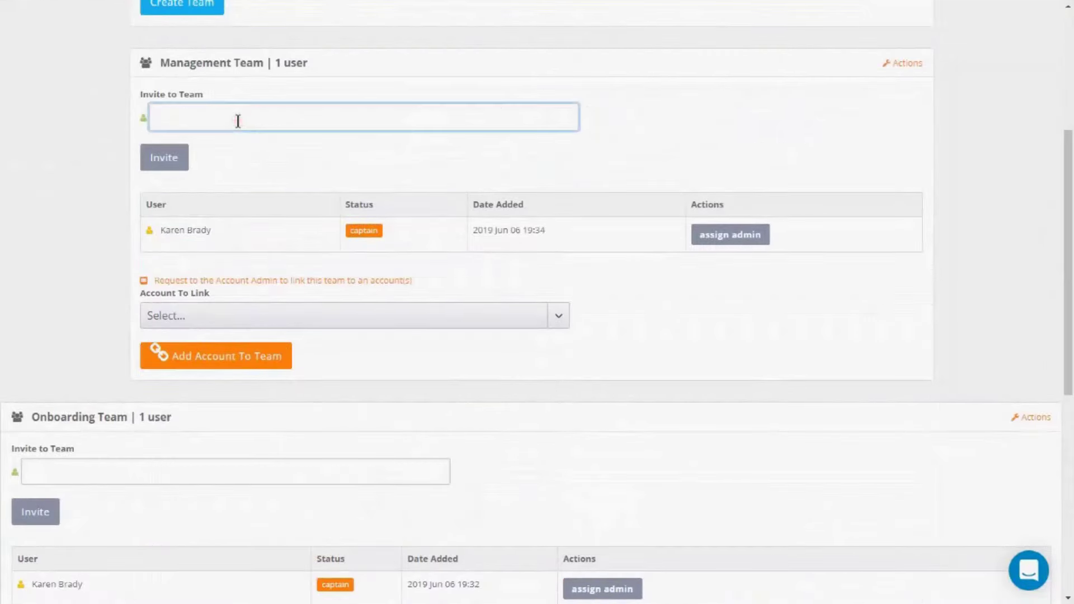
key(ctrl+v)
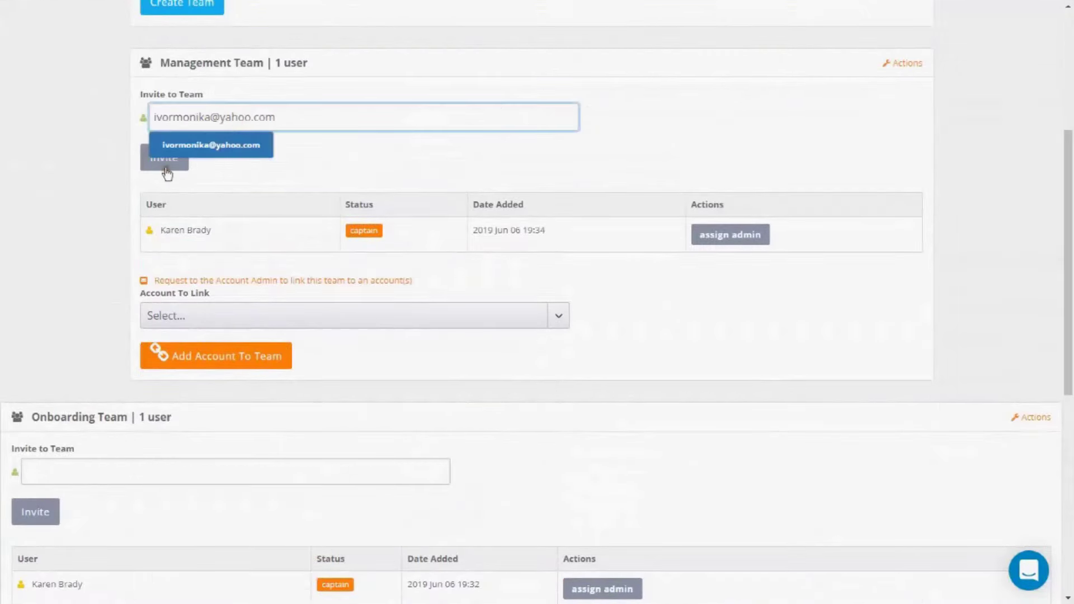
click(168, 168)
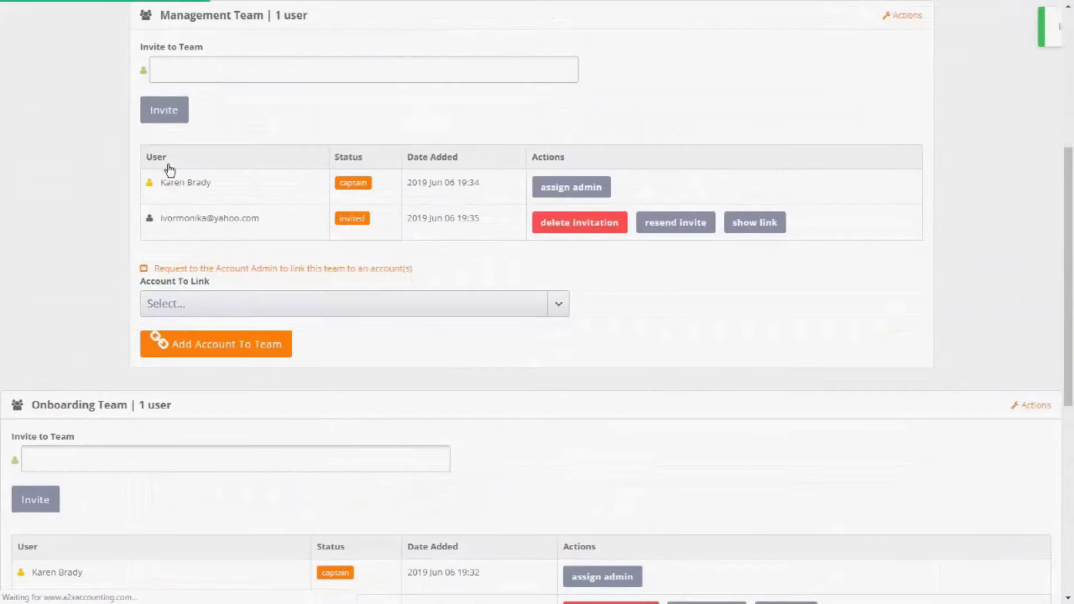
- Send two more Management Team invitations using pasted e-mail addresses
click(210, 69)
key(ctrl+v)
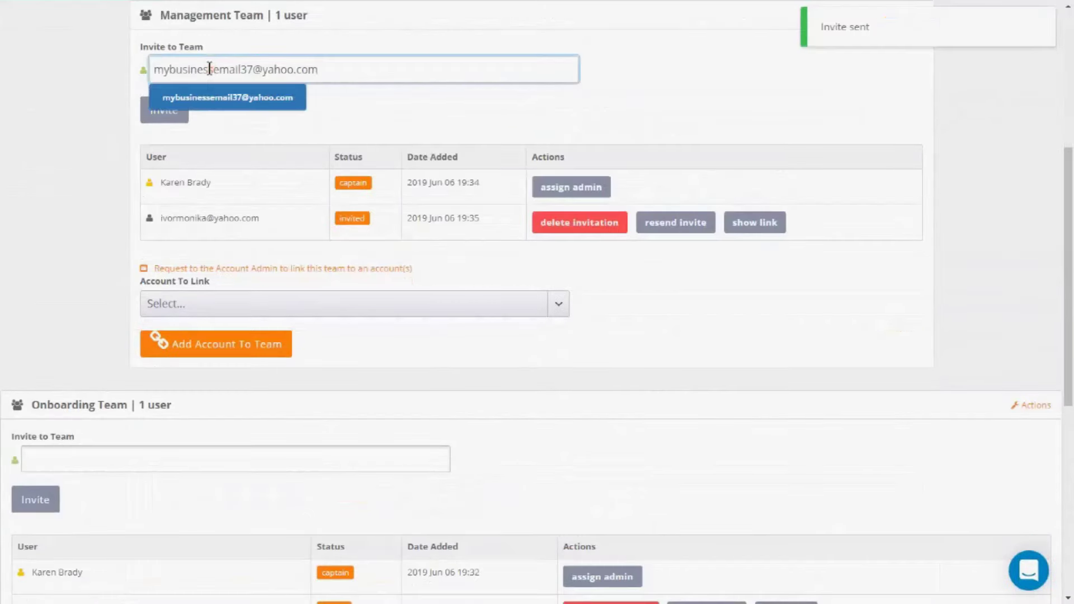
click(170, 117)
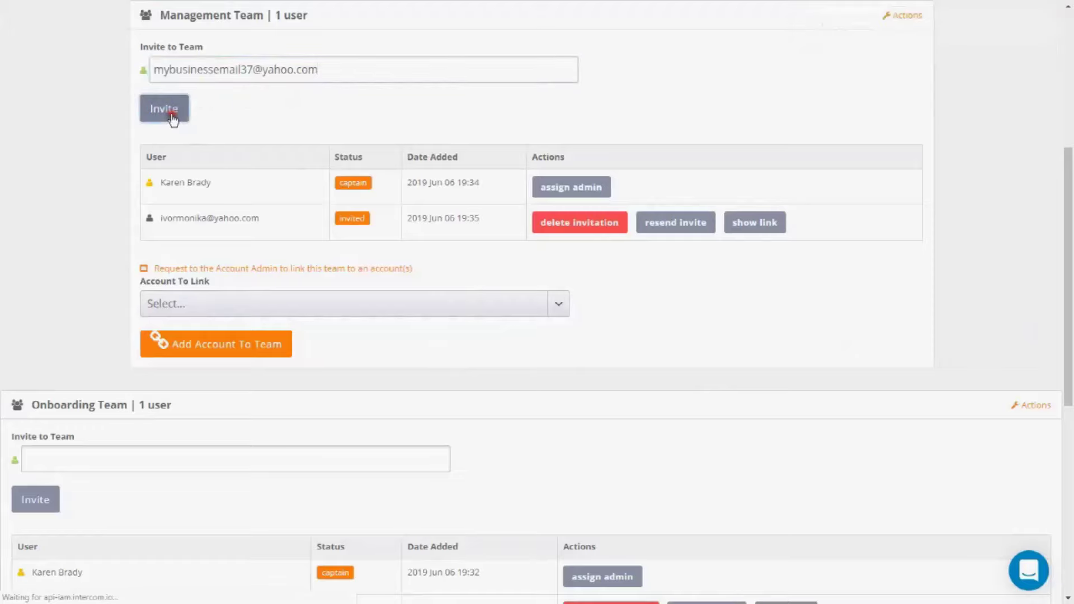
click(212, 70)
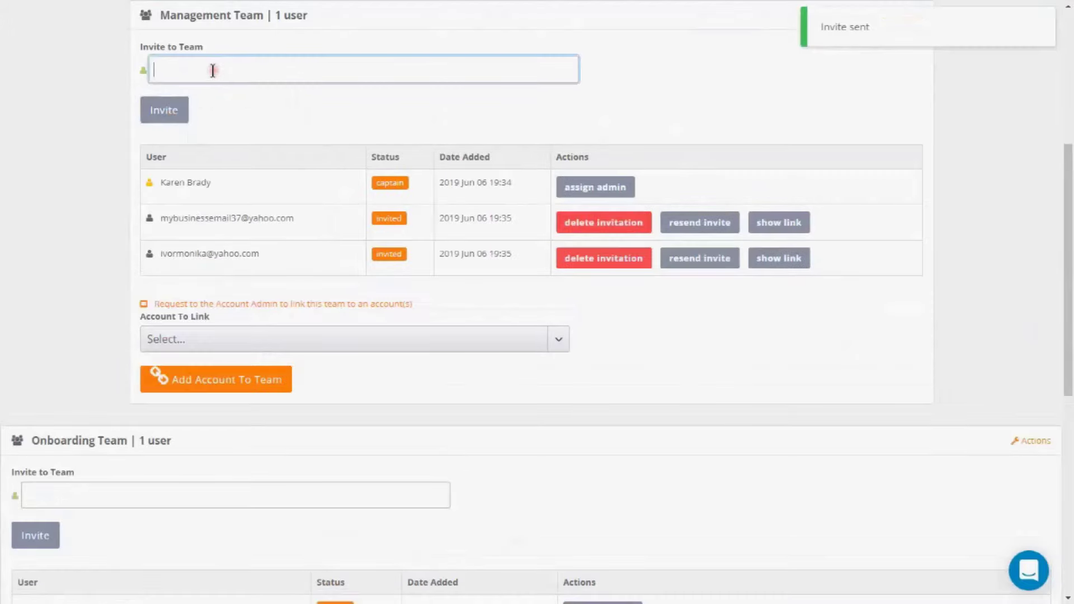
key(ctrl+v)
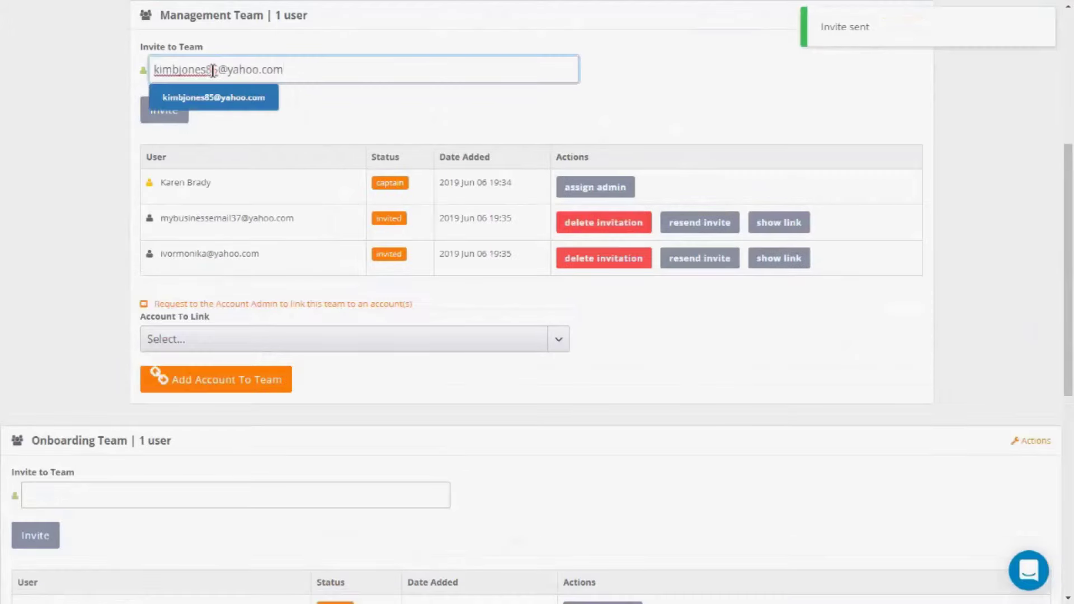
click(167, 112)
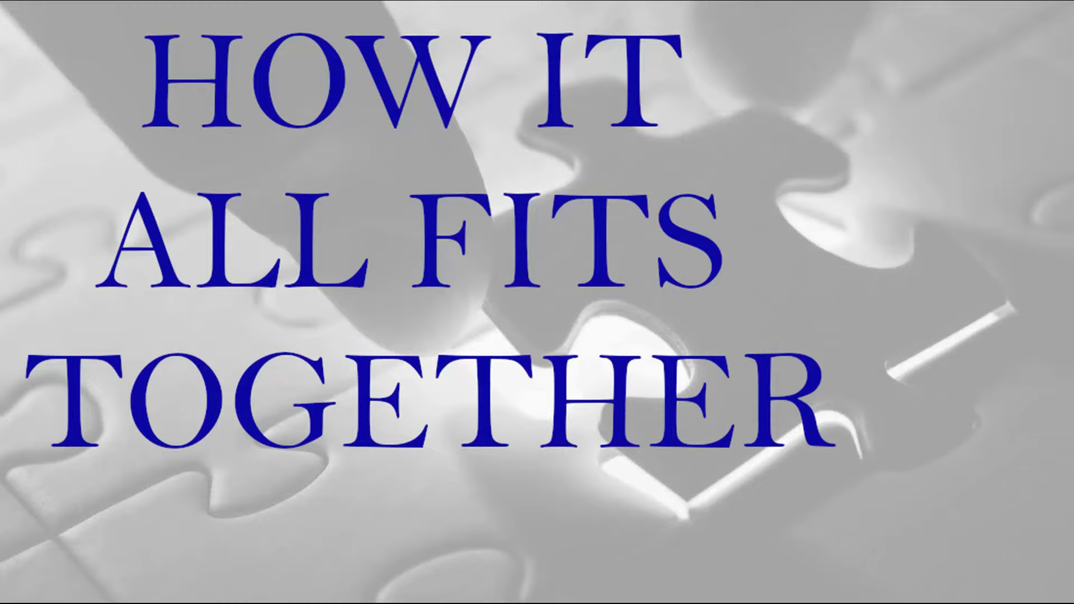